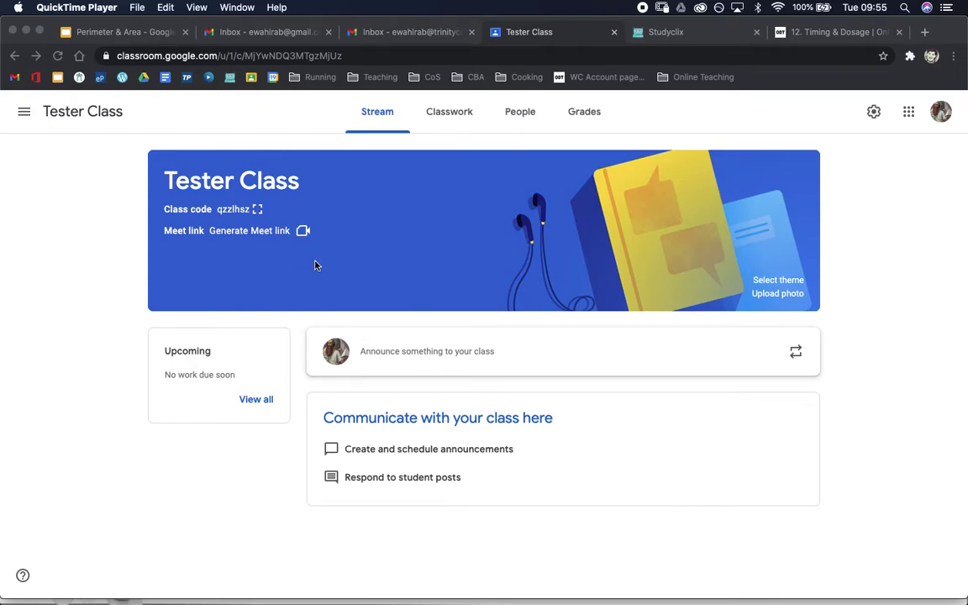
Generate a new Meet link in Tester Class's settings in Google Classroom
{"action": "left_click", "coordinate": [123, 292]}
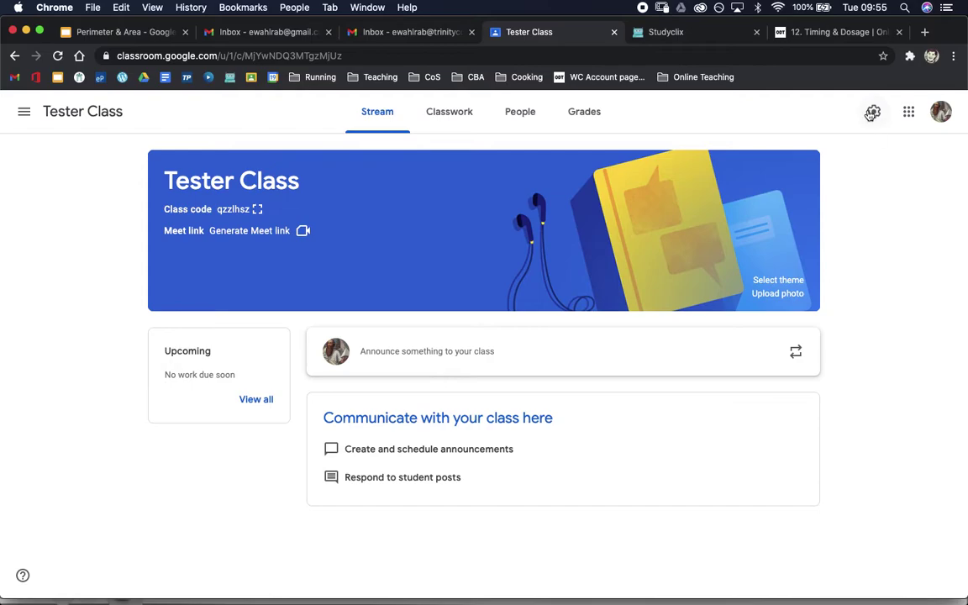
{"action": "left_click", "coordinate": [874, 117]}
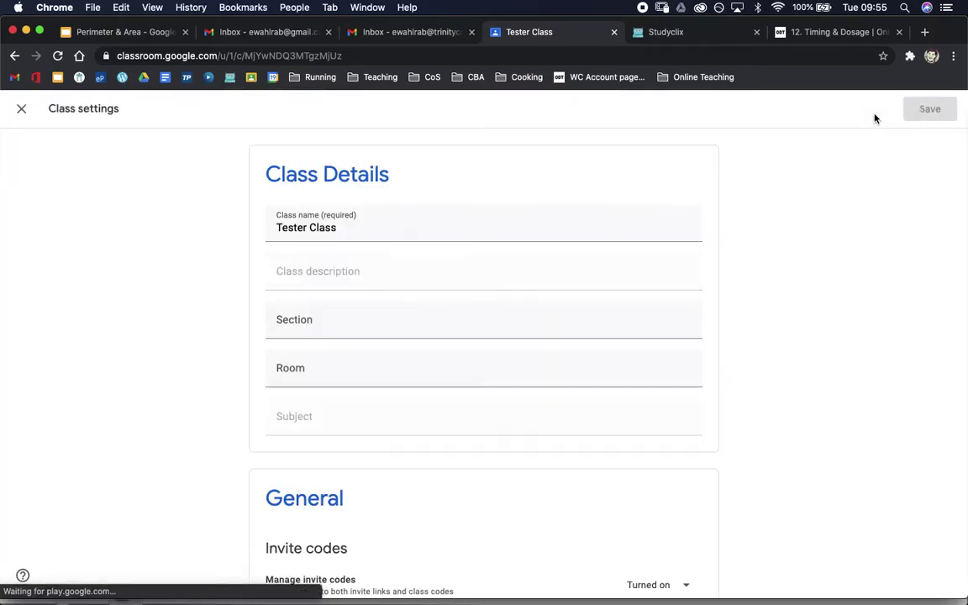
{"action": "scroll", "coordinate": [507, 412], "scroll_direction": "down", "scroll_amount": 1}
{"action": "scroll", "coordinate": [508, 412], "scroll_direction": "down", "scroll_amount": 10}
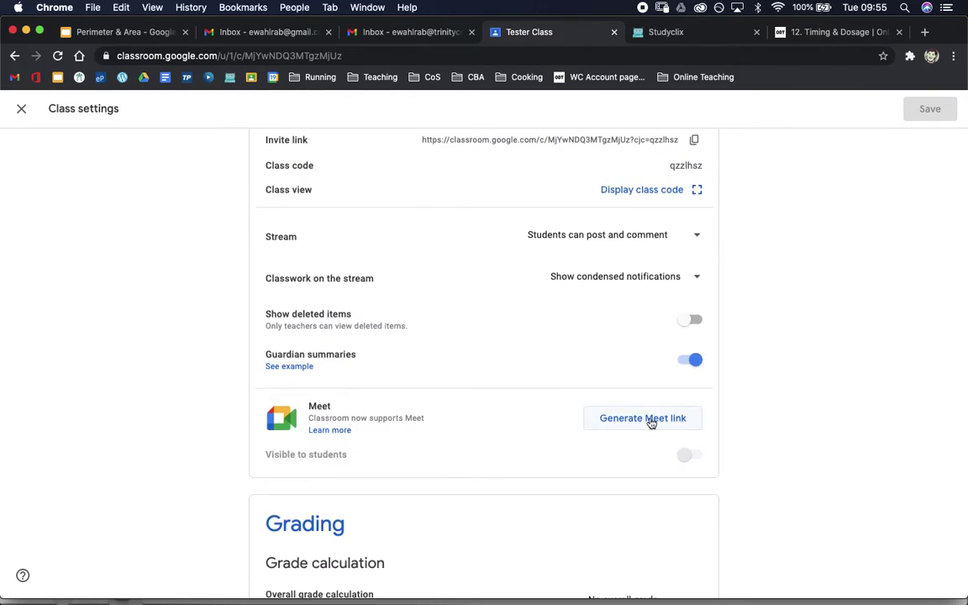
{"action": "left_click", "coordinate": [651, 421]}
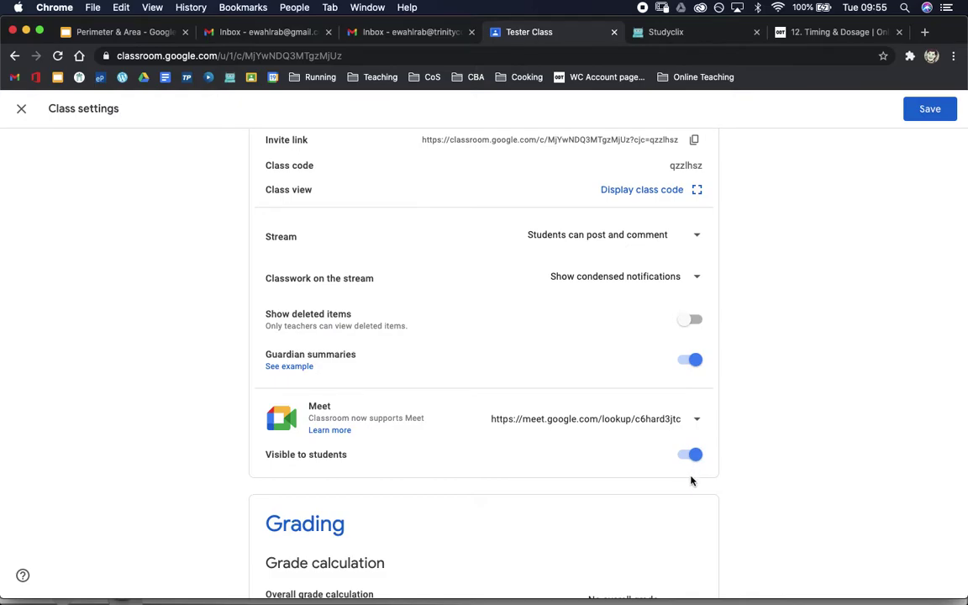
Save the class settings and open the Tester Class Meet link from the Stream in a new tab
{"action": "left_click", "coordinate": [928, 118]}
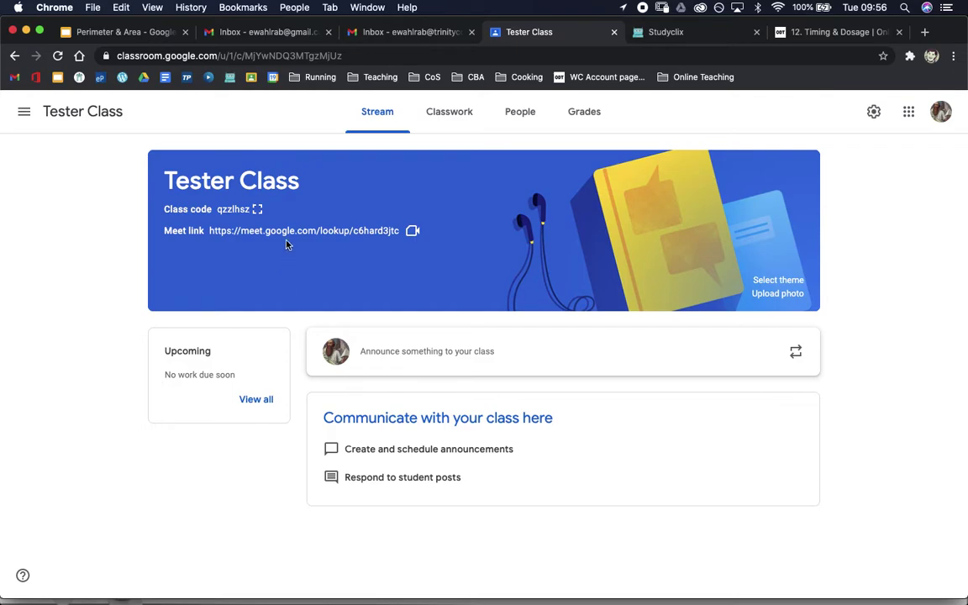
{"action": "left_click", "coordinate": [286, 238]}
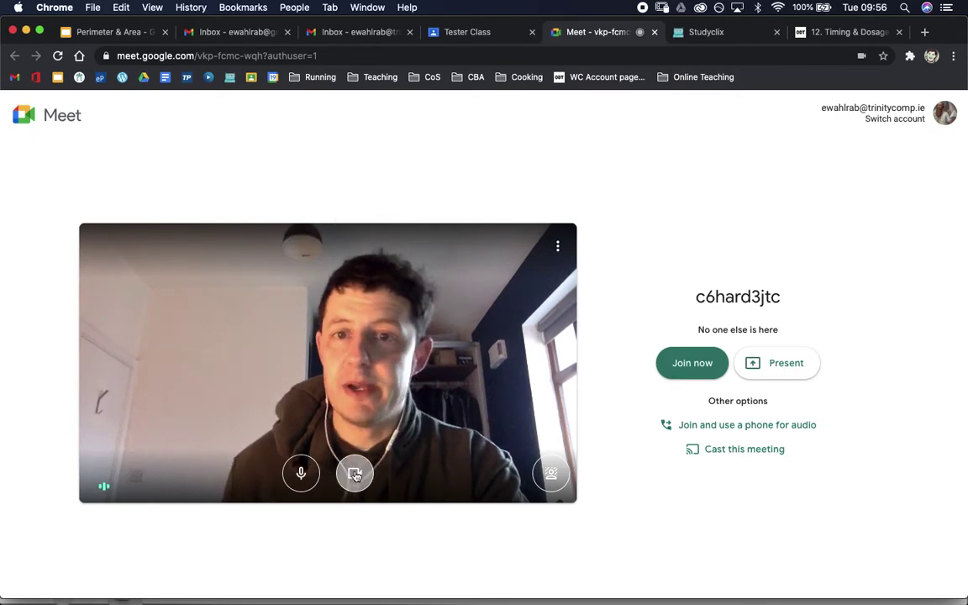
{"action": "left_click", "coordinate": [355, 474]}
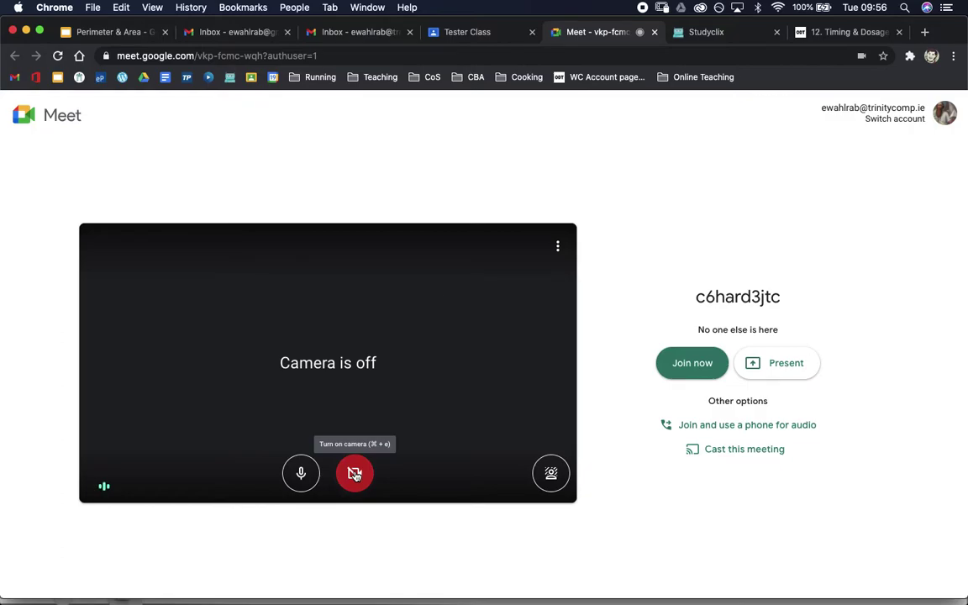
{"action": "left_click", "coordinate": [692, 363]}
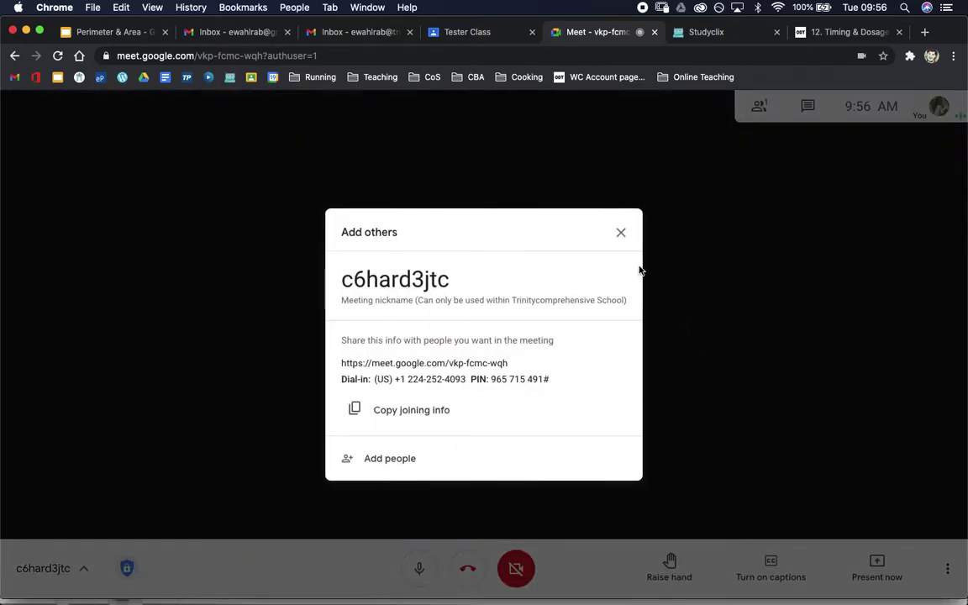
{"action": "left_click", "coordinate": [623, 238]}
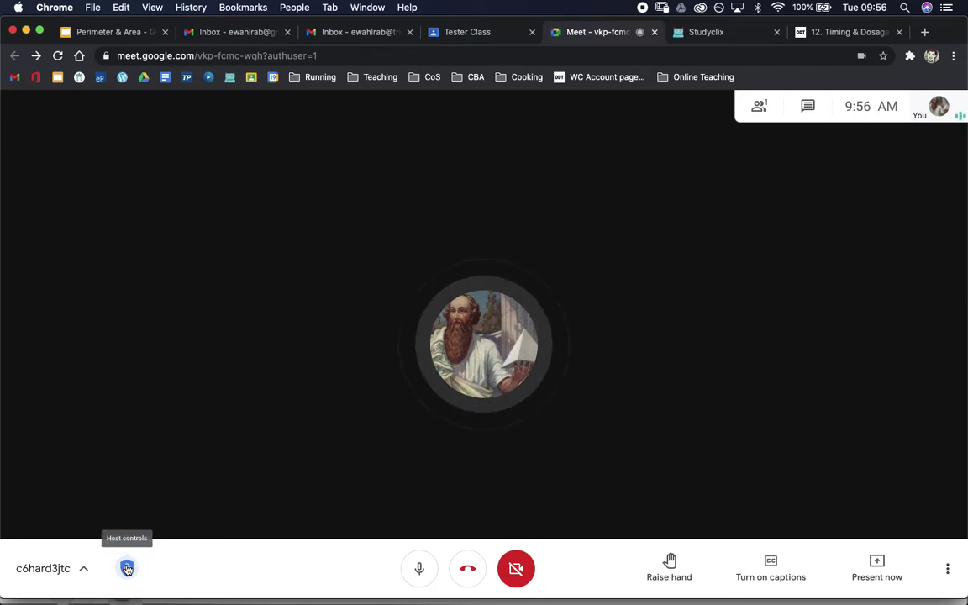
Turn off Quick access and participant screen sharing in Host controls, keeping chat allowed
{"action": "left_click", "coordinate": [127, 569]}
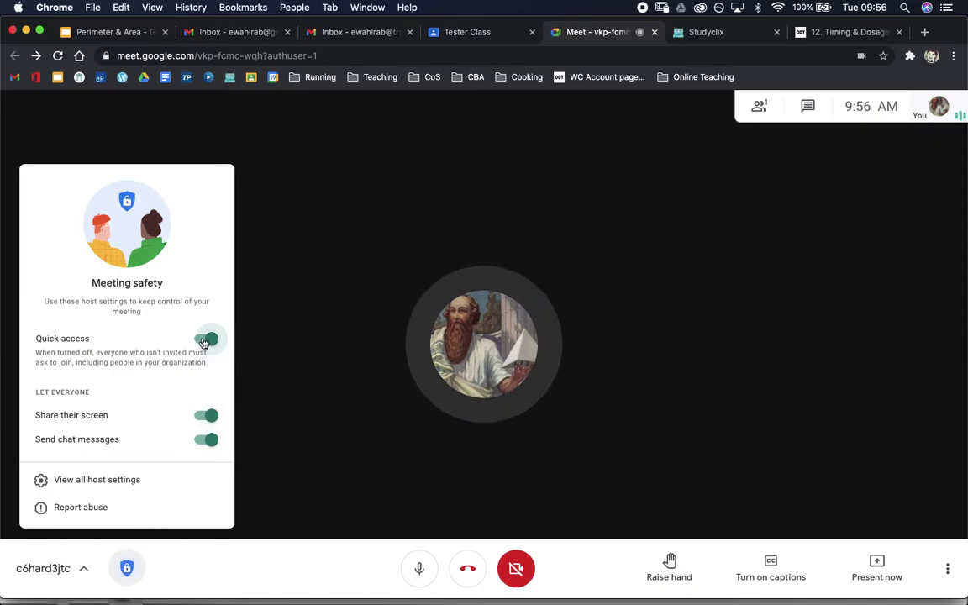
{"action": "left_click", "coordinate": [205, 340]}
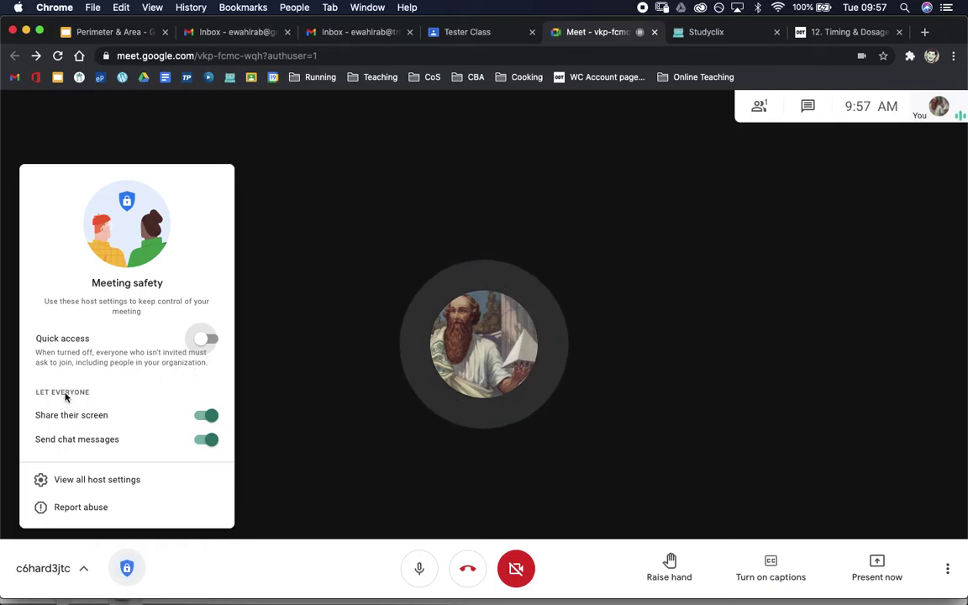
{"action": "left_click", "coordinate": [204, 419]}
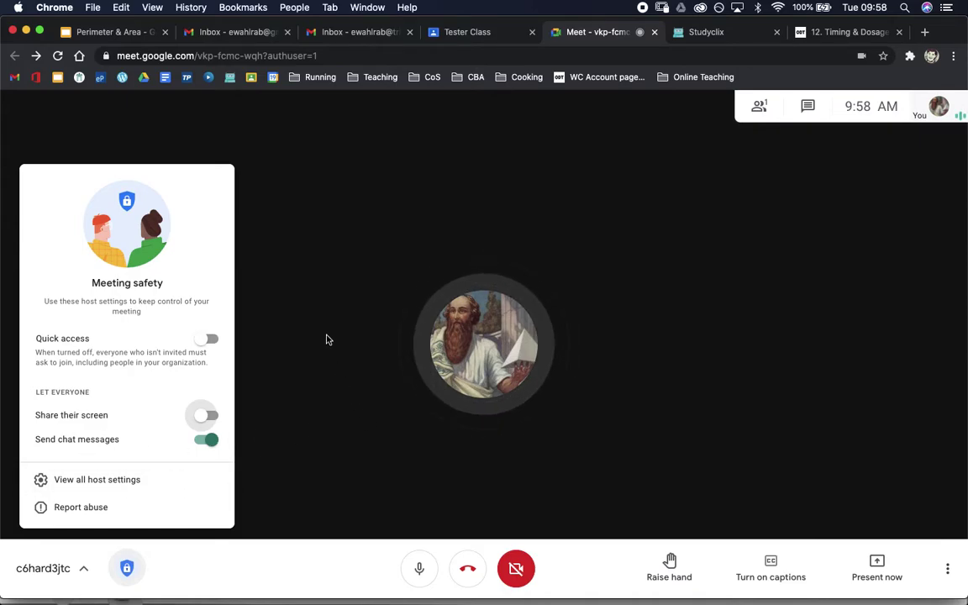
{"action": "left_click", "coordinate": [309, 219]}
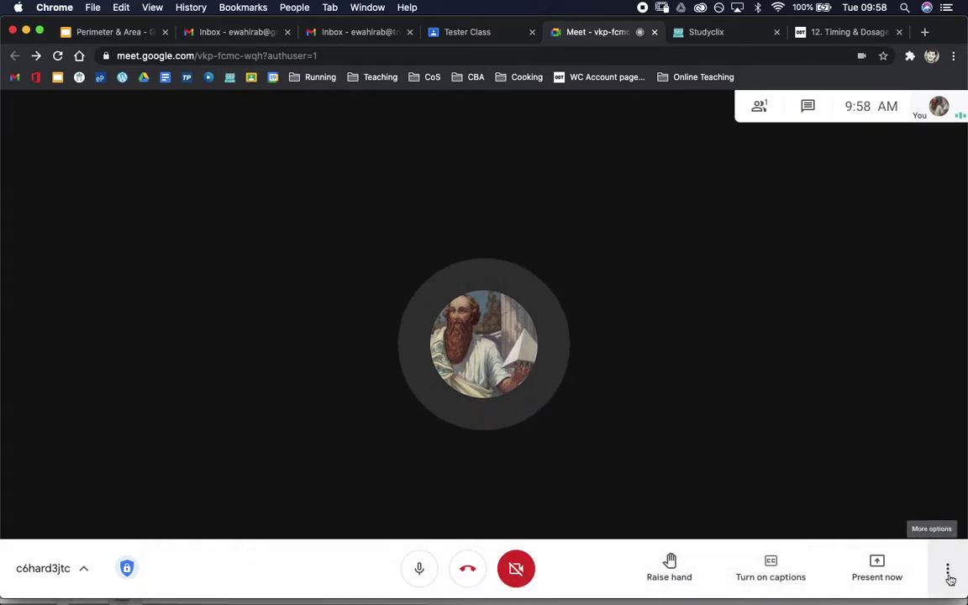
{"action": "left_click", "coordinate": [948, 573]}
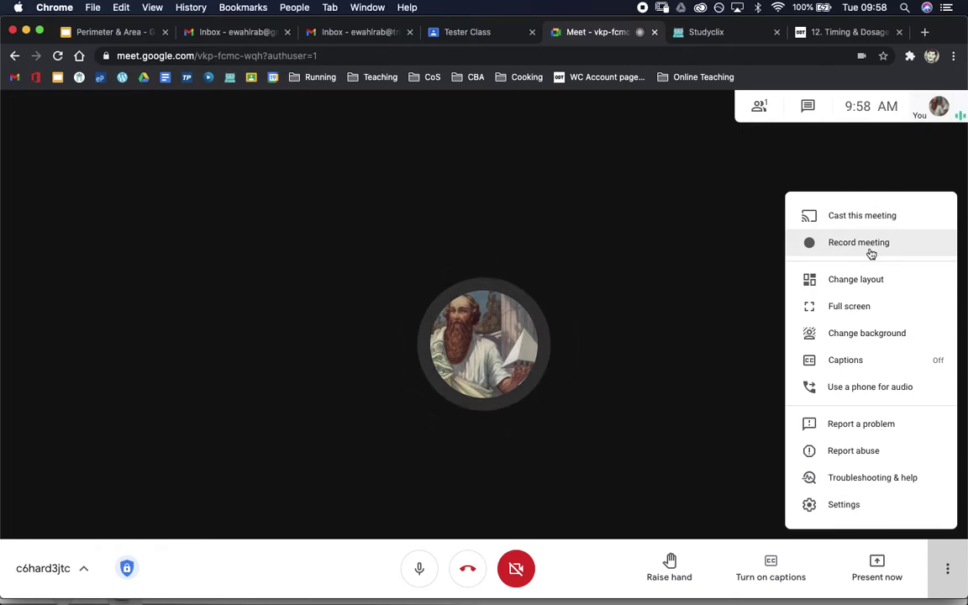
{"action": "left_click", "coordinate": [732, 208]}
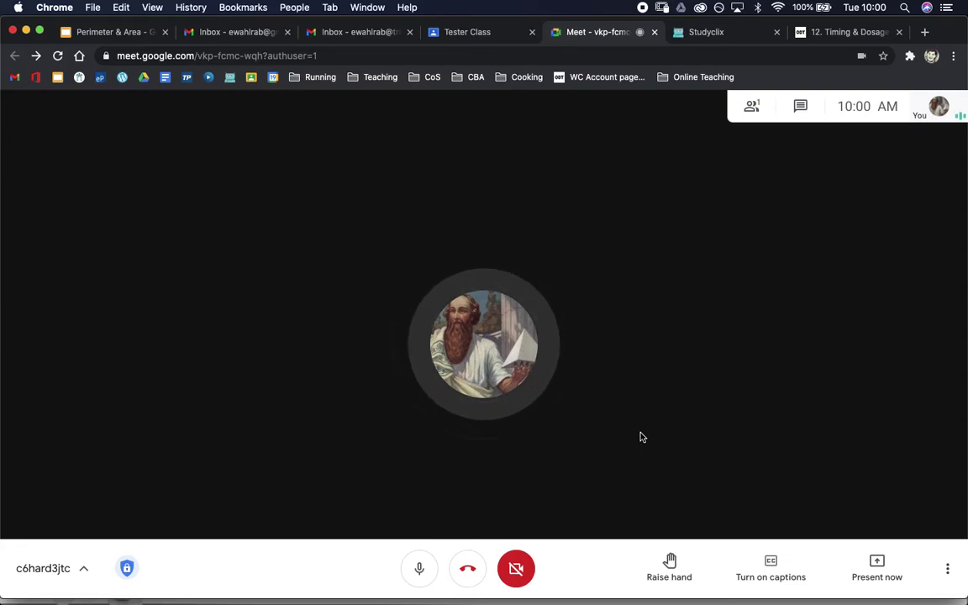
List the presenting choices, then bring SketchBook's GL1.tif simultaneous-equations worksheet to the front
{"action": "left_click", "coordinate": [883, 569]}
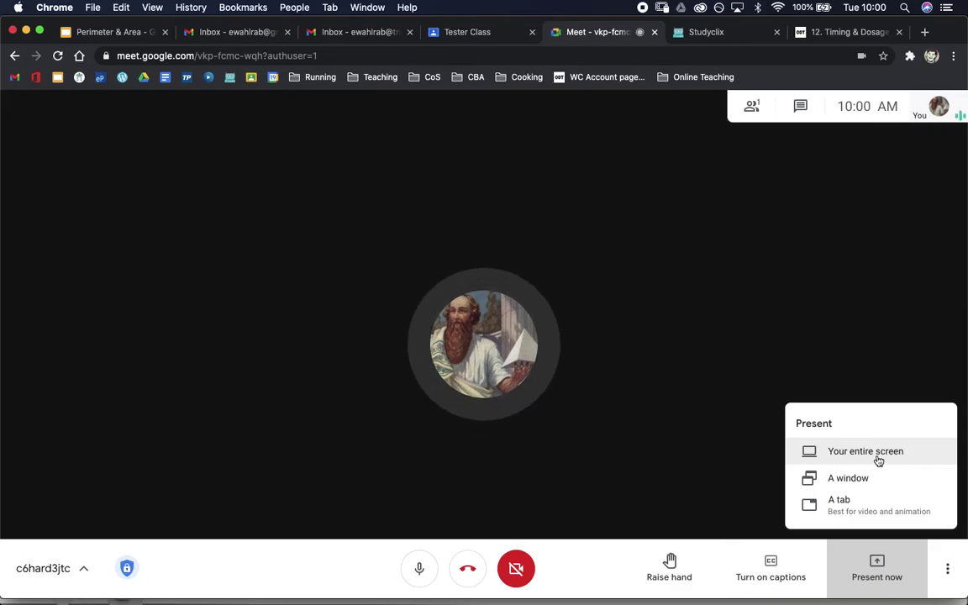
{"action": "key", "text": "ctrl+Up"}
{"action": "left_click", "coordinate": [687, 245]}
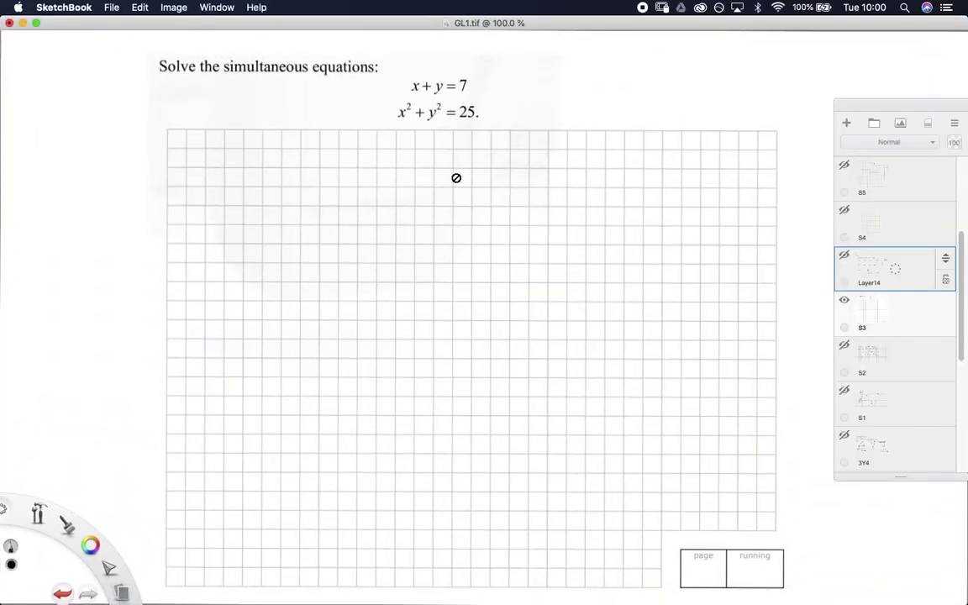
Handwrite x = 7 − y on layer S3 below the equations, then hide layer S3
{"action": "left_click", "coordinate": [895, 316]}
{"action": "mouse_move", "coordinate": [230, 160]}
{"action": "left_mouse_down"}
{"action": "mouse_move", "coordinate": [239, 163]}
{"action": "mouse_move", "coordinate": [230, 169]}
{"action": "left_mouse_up"}
{"action": "left_click_drag", "start_coordinate": [248, 157], "coordinate": [250, 167]}
{"action": "left_click_drag", "start_coordinate": [253, 163], "coordinate": [263, 161]}
{"action": "mouse_move", "coordinate": [259, 157]}
{"action": "left_mouse_down"}
{"action": "mouse_move", "coordinate": [318, 171]}
{"action": "mouse_move", "coordinate": [296, 185]}
{"action": "left_mouse_up"}
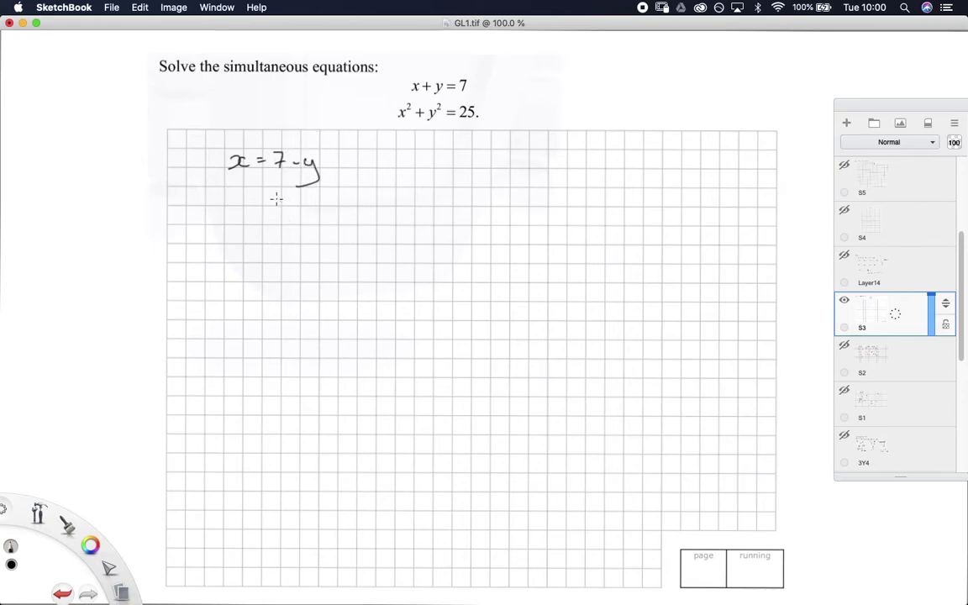
{"action": "left_click", "coordinate": [845, 302]}
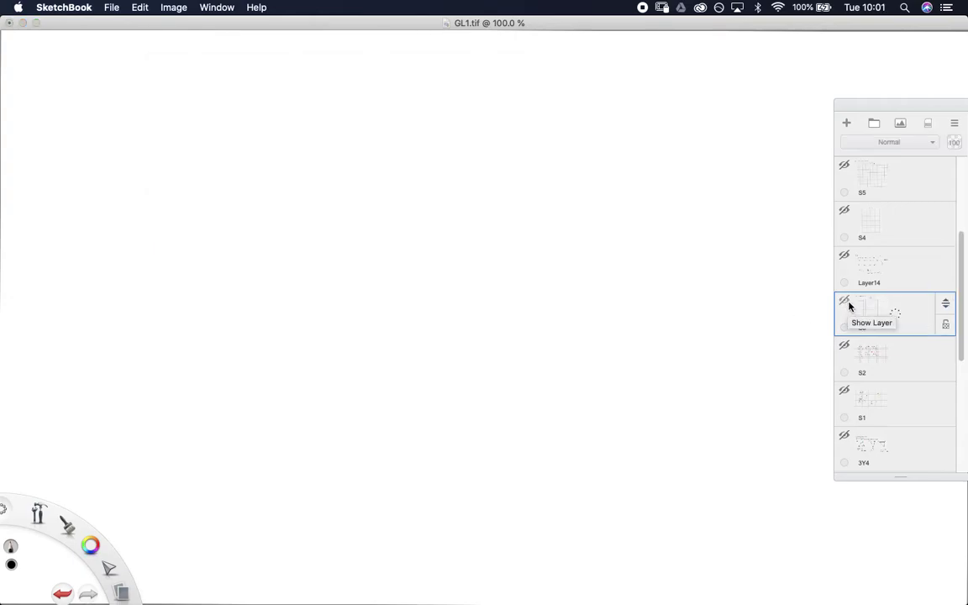
Switch among the Meet call, Calculator and SketchBook windows via Mission Control
{"action": "key", "text": "ctrl+Up"}
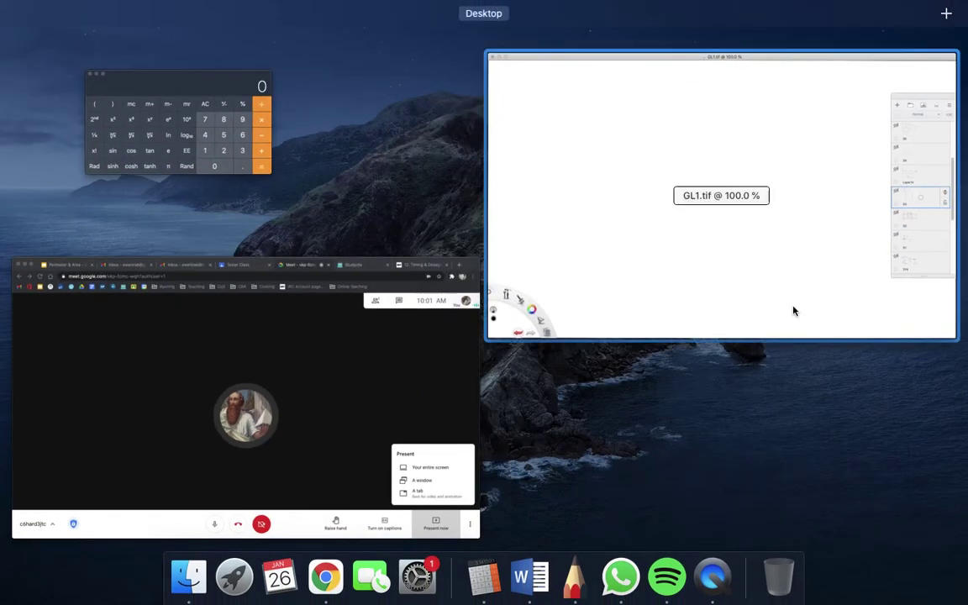
{"action": "left_click", "coordinate": [389, 381]}
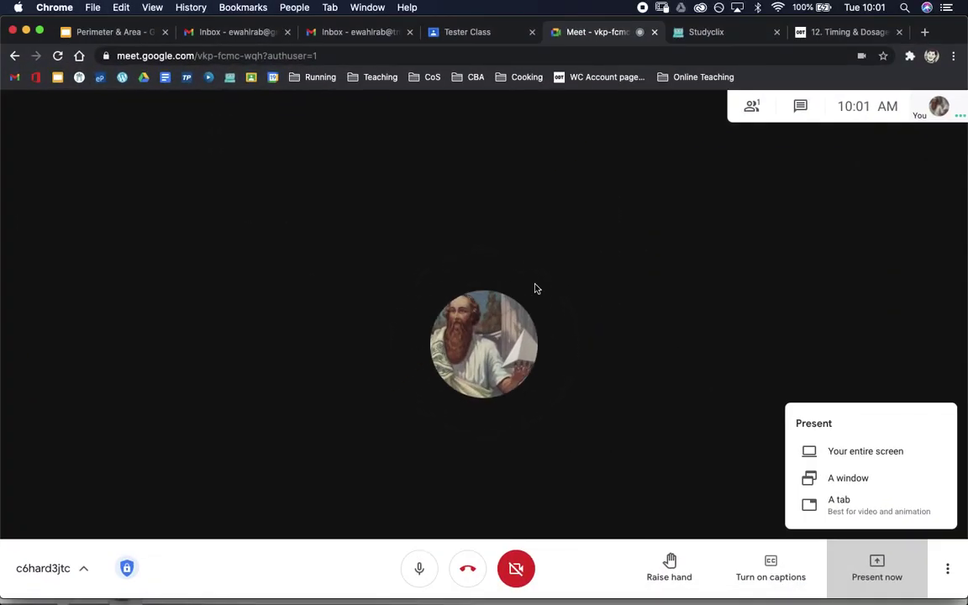
{"action": "key", "text": "ctrl+Up"}
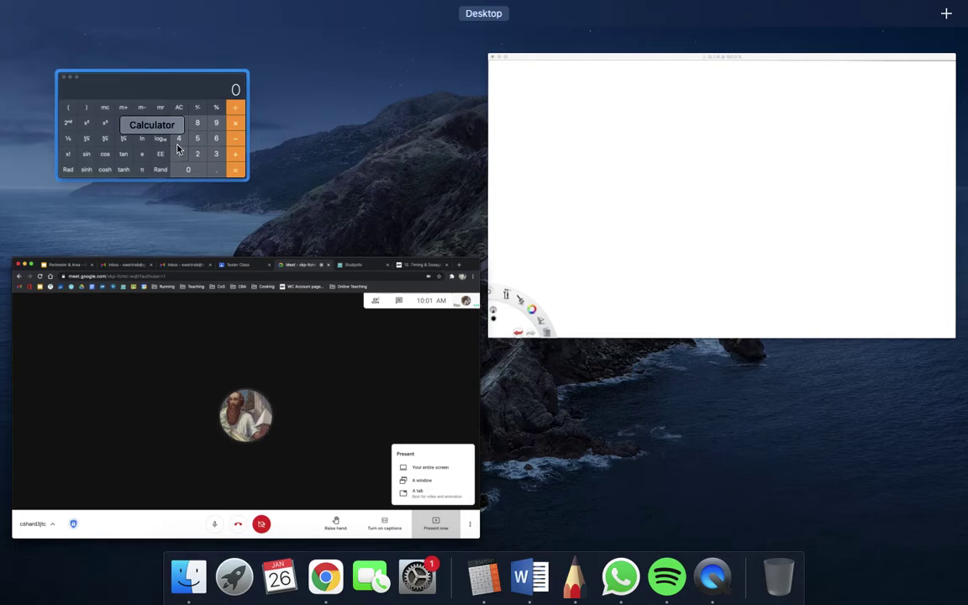
{"action": "left_click", "coordinate": [181, 145]}
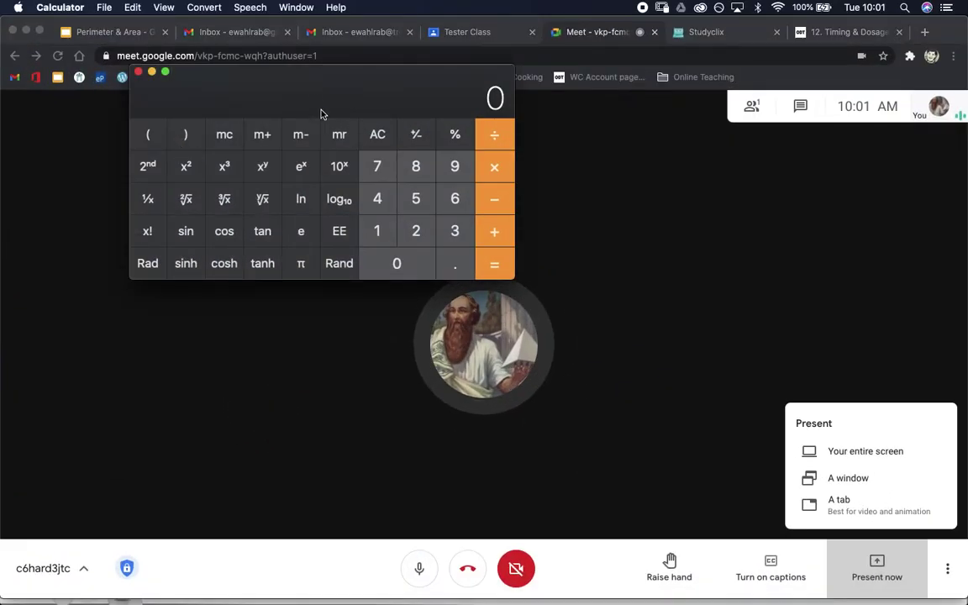
{"action": "key", "text": "ctrl+Up"}
{"action": "left_click", "coordinate": [647, 172]}
Move the Calculator to the top-left over the whiteboard, then return to the Meet call
{"action": "key", "text": "ctrl+Up"}
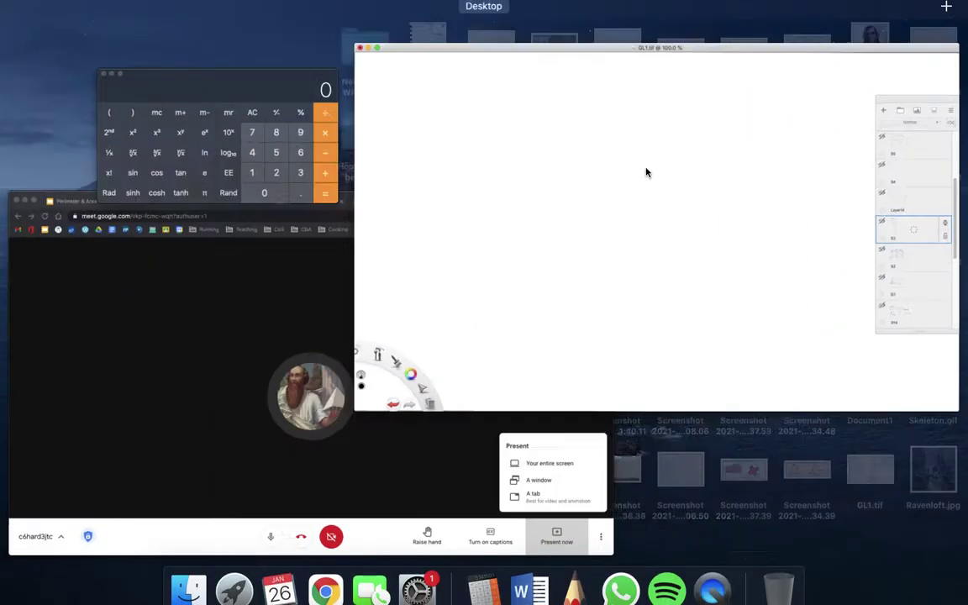
{"action": "left_click", "coordinate": [269, 115]}
{"action": "left_click_drag", "start_coordinate": [269, 115], "coordinate": [149, 46]}
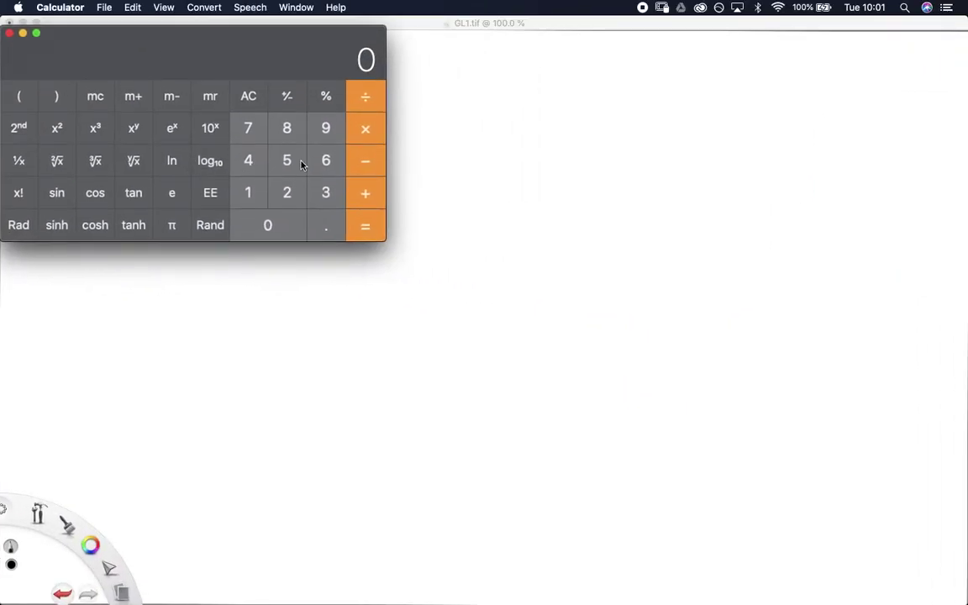
{"action": "key", "text": "ctrl+Up"}
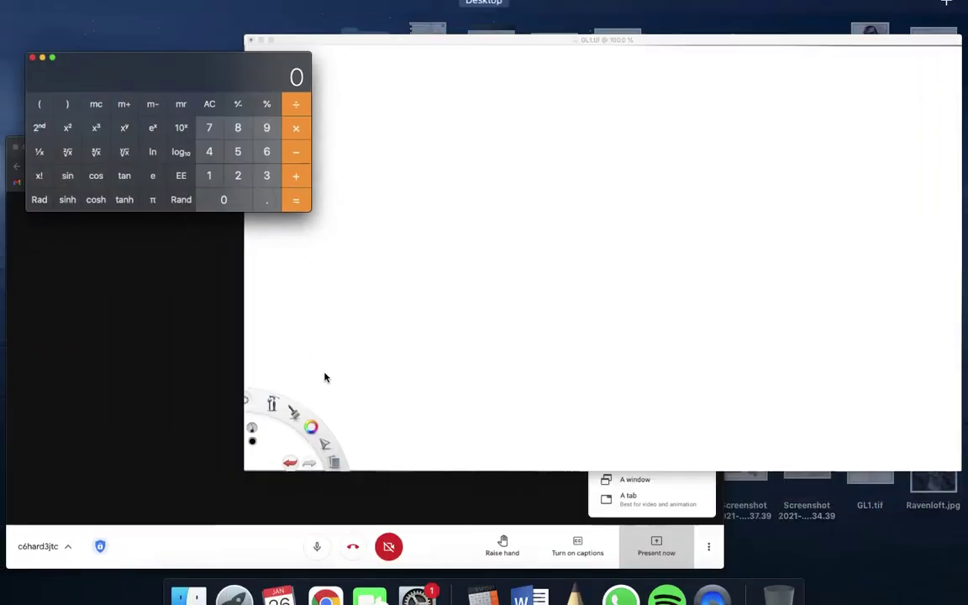
{"action": "left_click", "coordinate": [374, 362]}
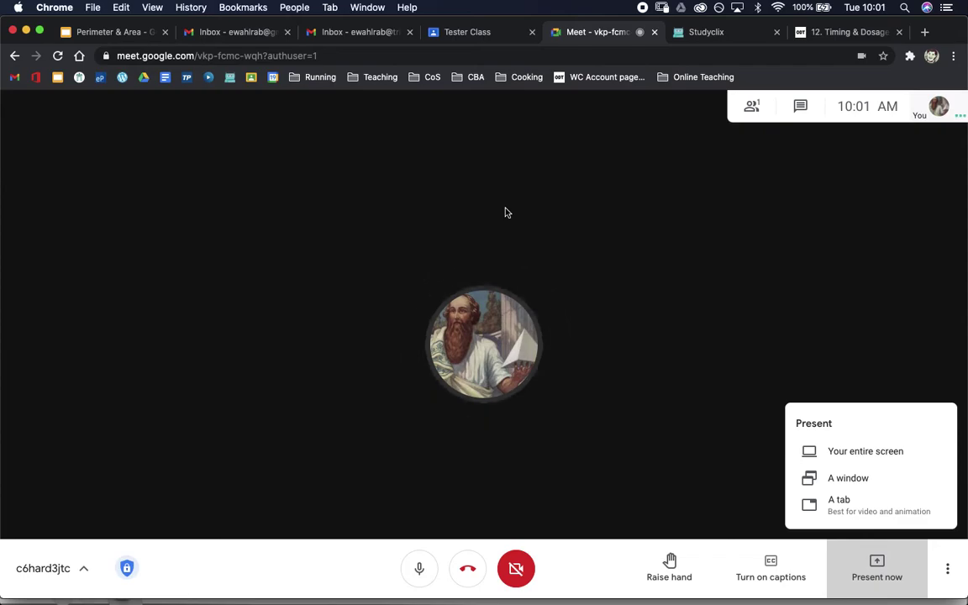
{"action": "key", "text": "ctrl+Up"}
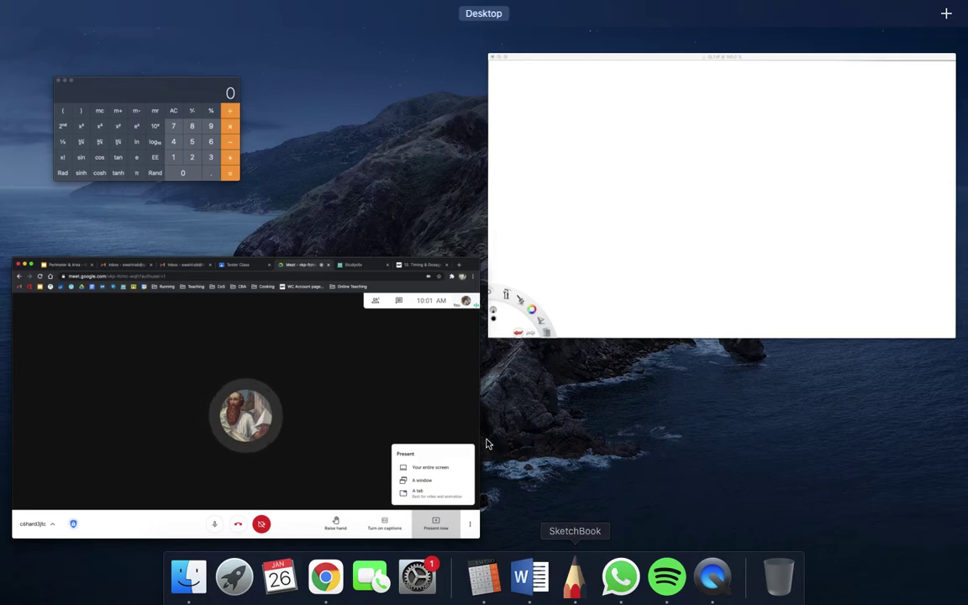
{"action": "left_click", "coordinate": [410, 359]}
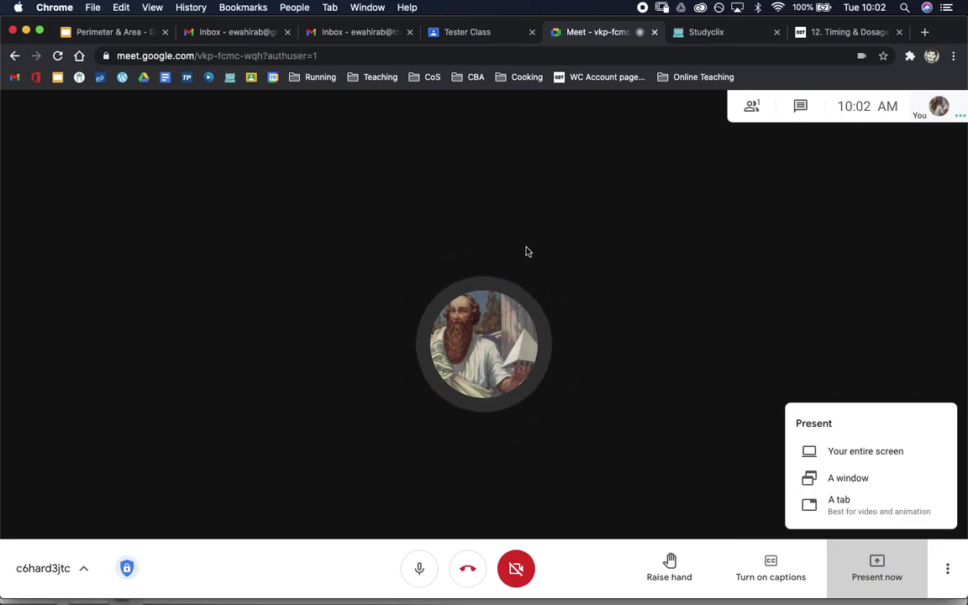
{"action": "mouse_move", "coordinate": [621, 570]}
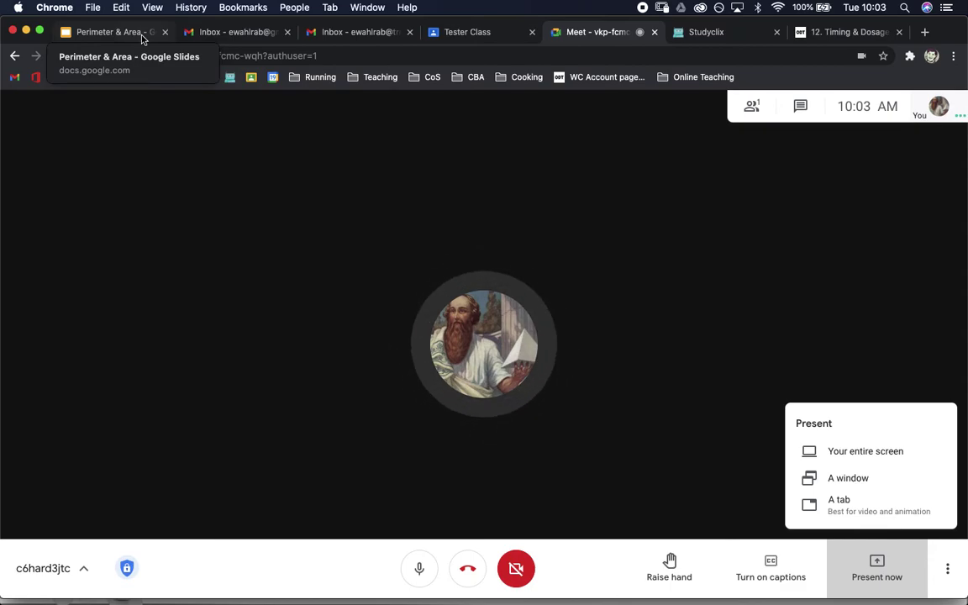
{"action": "left_click", "coordinate": [109, 32]}
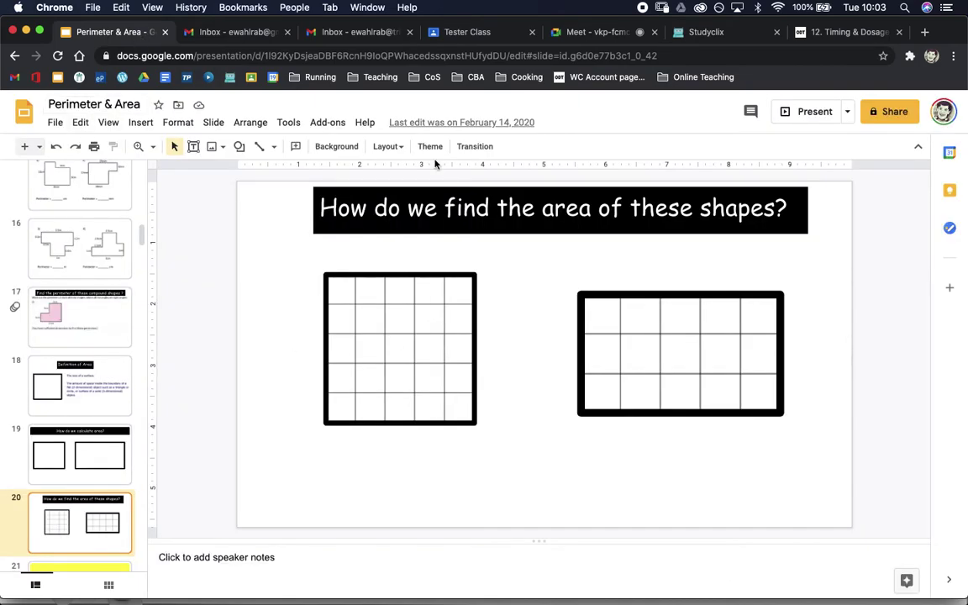
{"action": "left_click", "coordinate": [594, 39]}
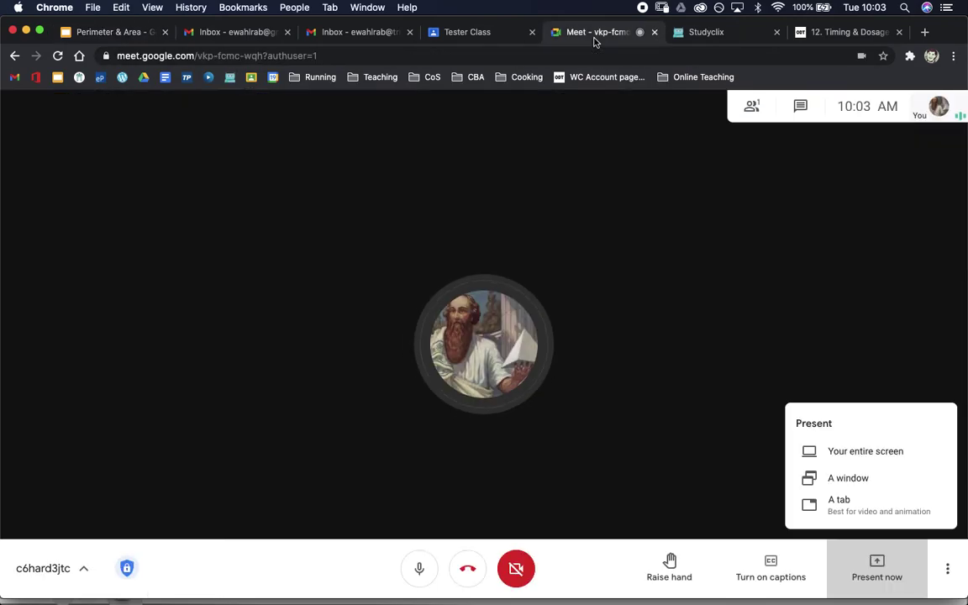
{"action": "key", "text": "ctrl+Up"}
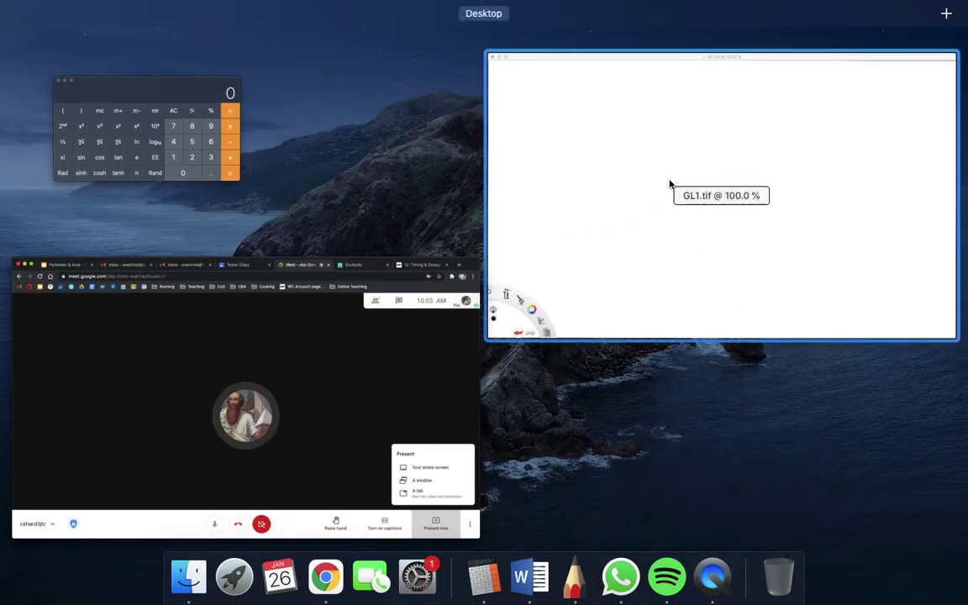
{"action": "left_click", "coordinate": [386, 445]}
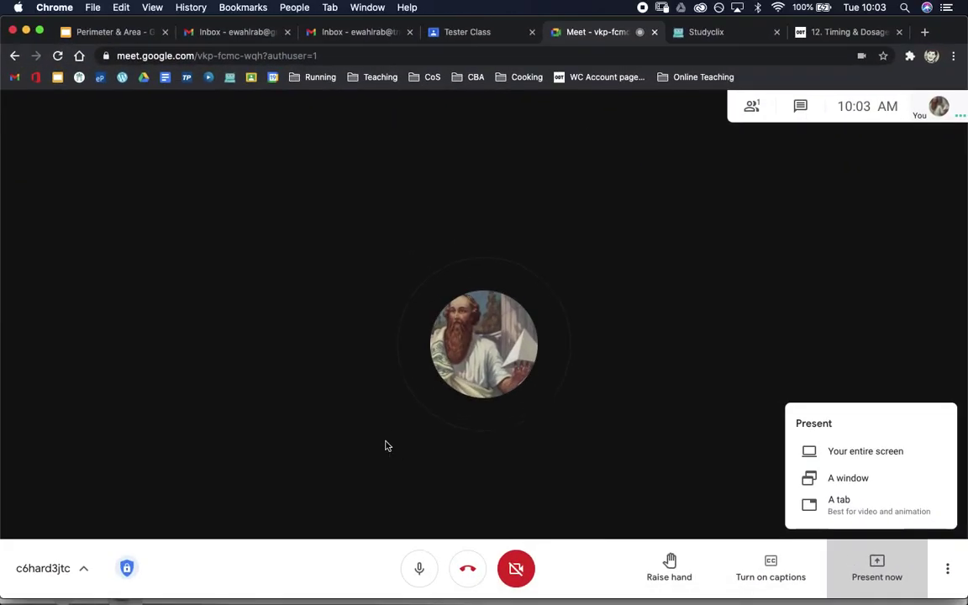
Try presenting the entire screen, selecting the screen, then cancel
{"action": "left_click", "coordinate": [853, 452]}
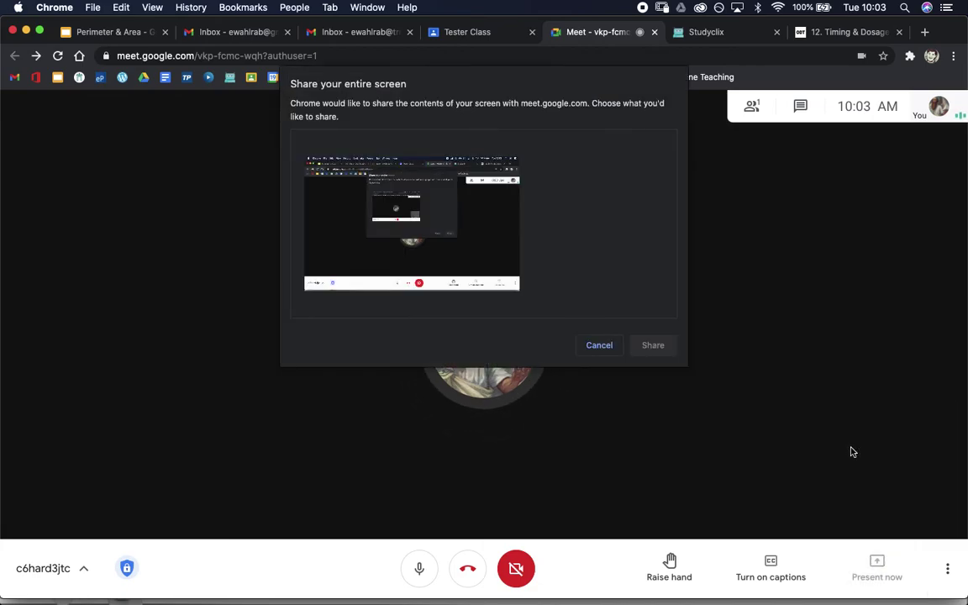
{"action": "left_click", "coordinate": [468, 264]}
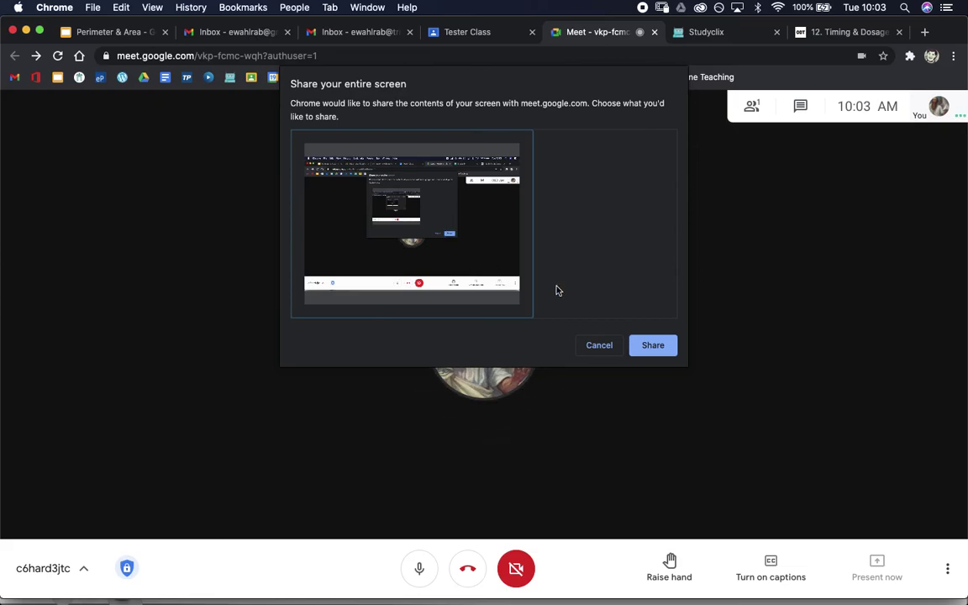
{"action": "left_click", "coordinate": [610, 350]}
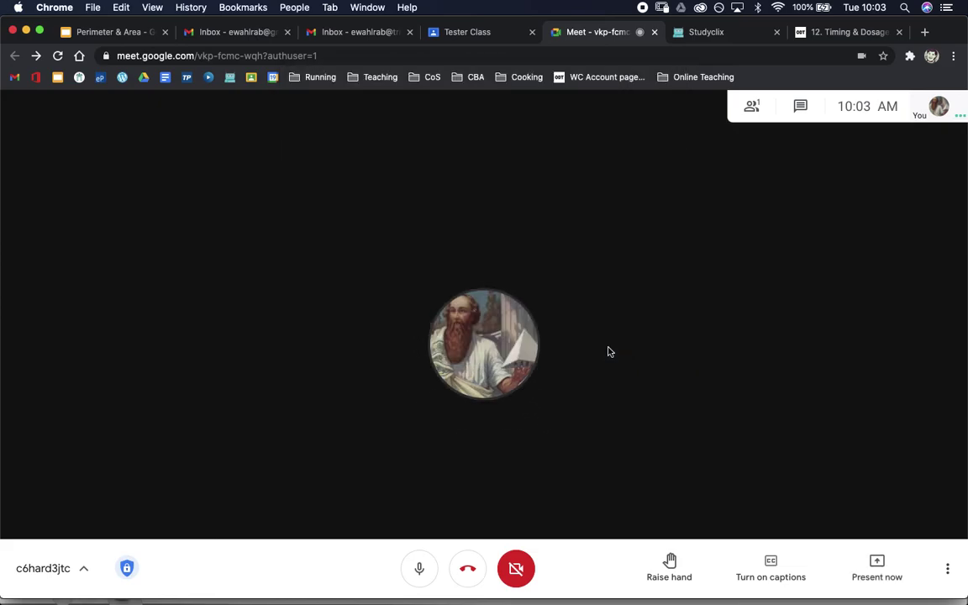
Try presenting a single window, picking the Meet window, then cancel
{"action": "left_click", "coordinate": [882, 574]}
{"action": "left_click", "coordinate": [843, 477]}
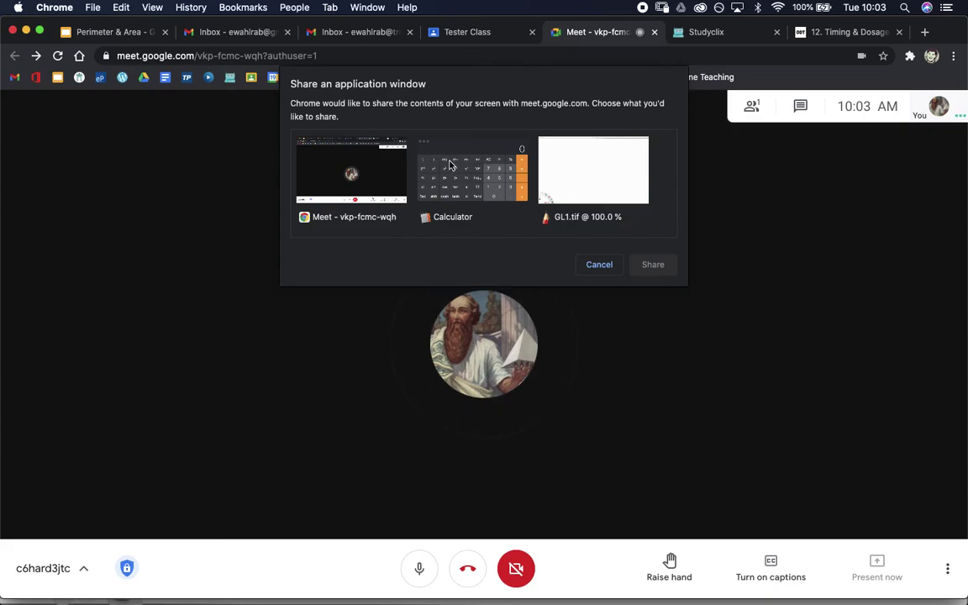
{"action": "left_click", "coordinate": [318, 178]}
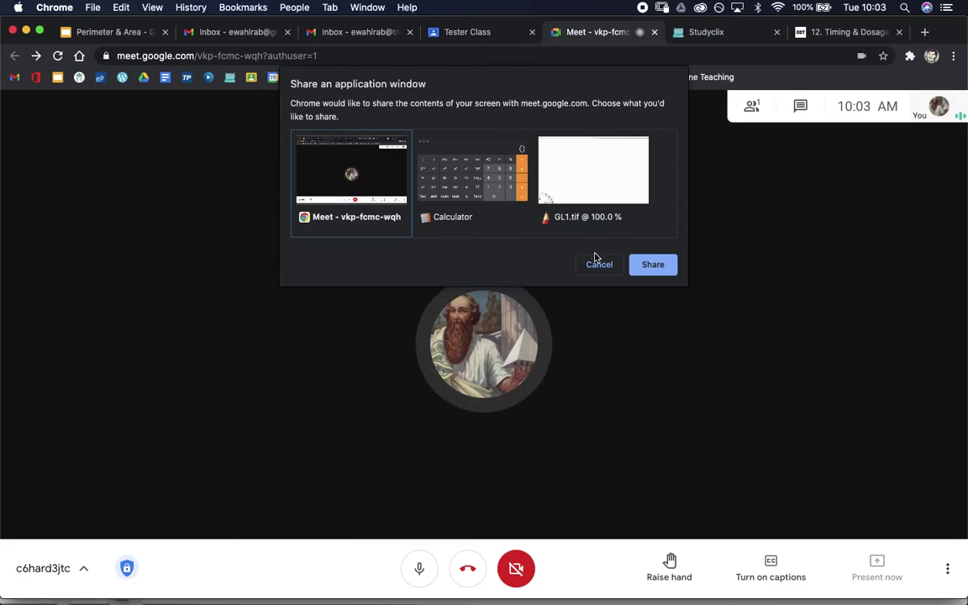
{"action": "left_click", "coordinate": [600, 264]}
Try presenting the Perimeter & Area slides tab, then cancel
{"action": "left_click", "coordinate": [886, 572]}
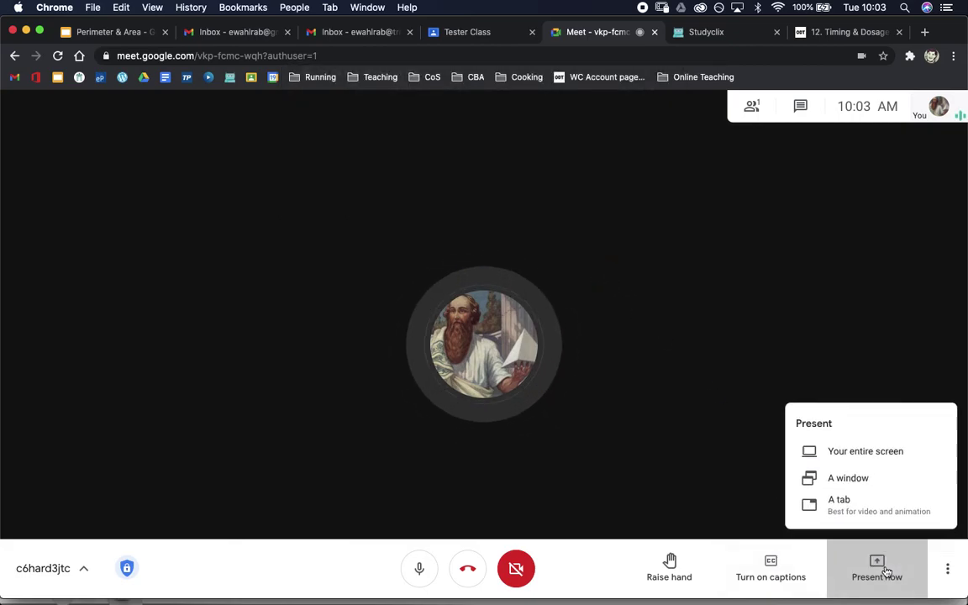
{"action": "left_click", "coordinate": [853, 512]}
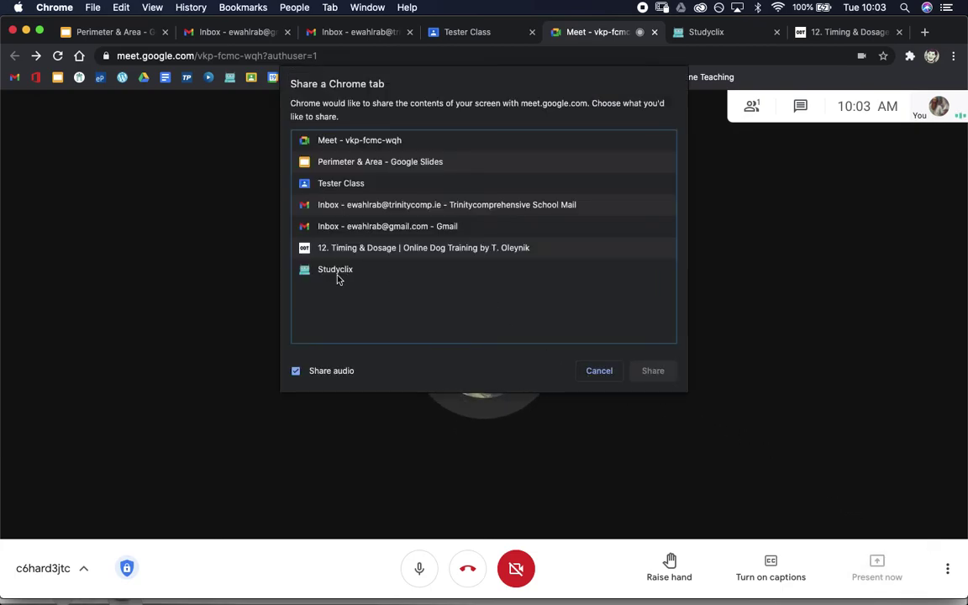
{"action": "left_click", "coordinate": [349, 168]}
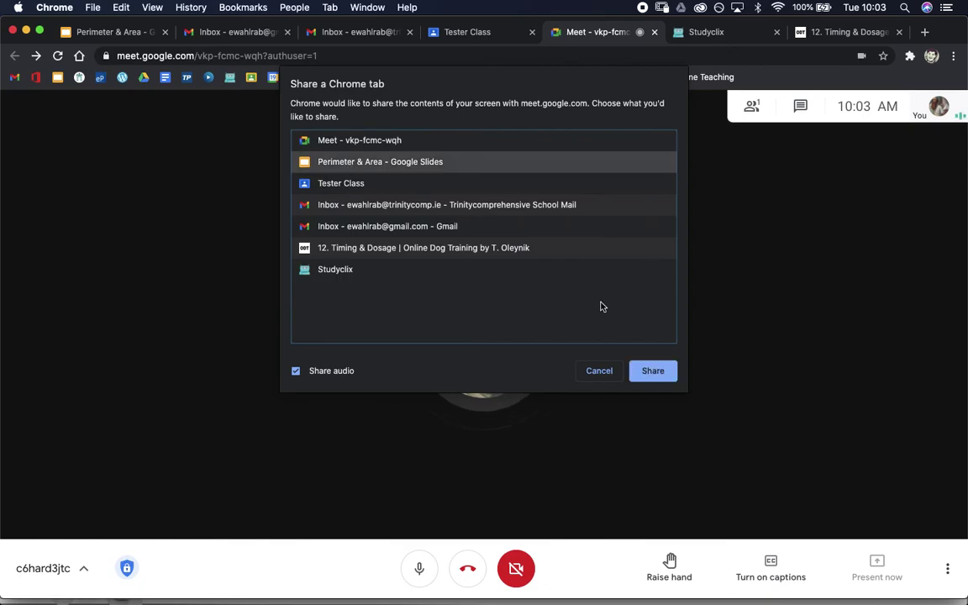
{"action": "left_click", "coordinate": [612, 377]}
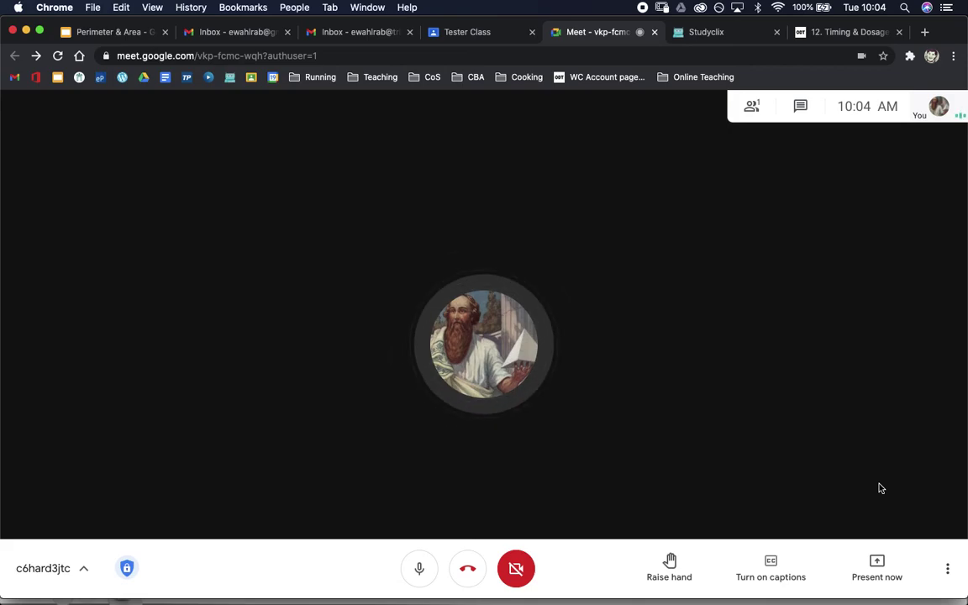
Unhide SketchBook layer S3 with x = 7 − y, then return to the Meet call
{"action": "key", "text": "ctrl+Up"}
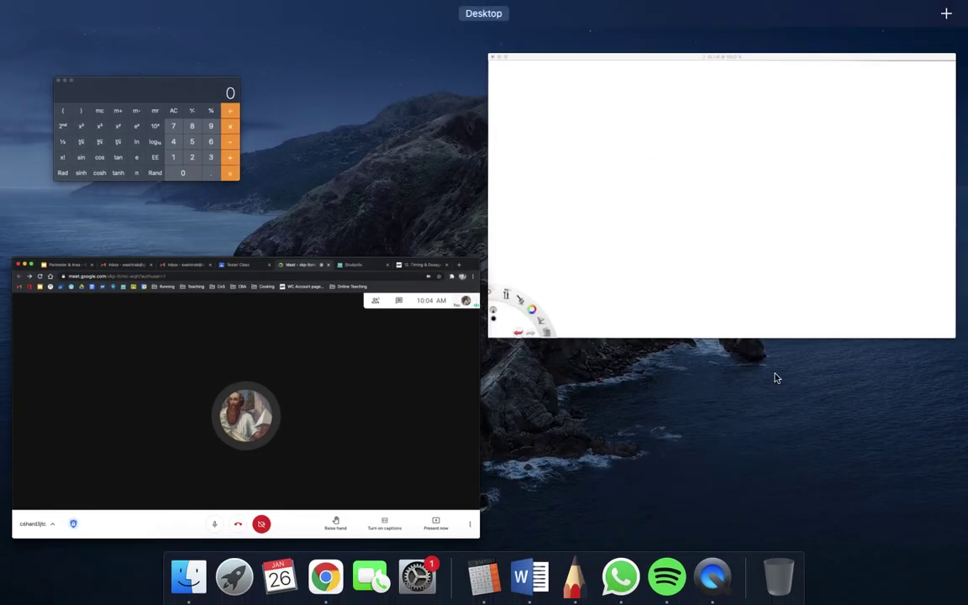
{"action": "left_click", "coordinate": [739, 255]}
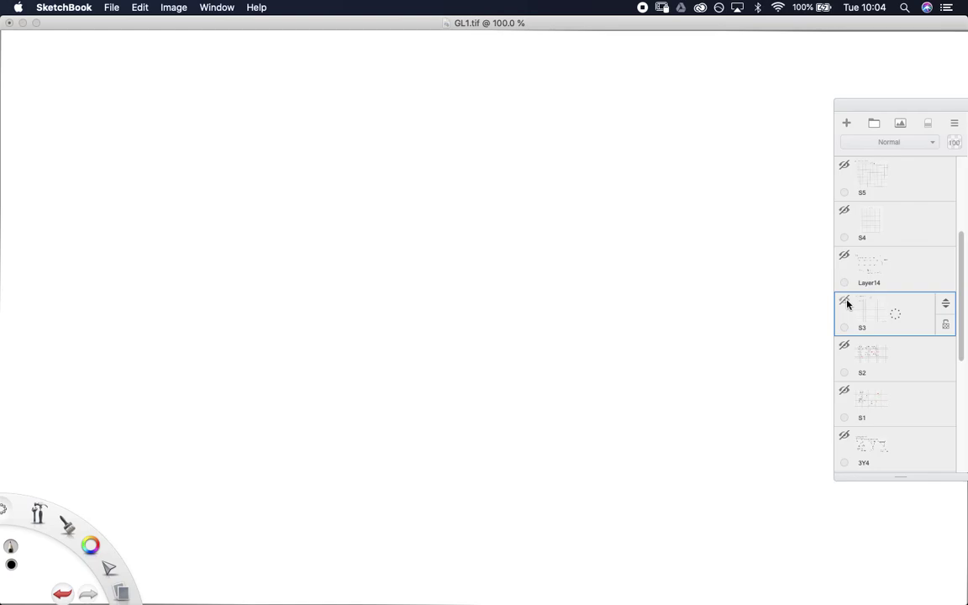
{"action": "left_click", "coordinate": [845, 302]}
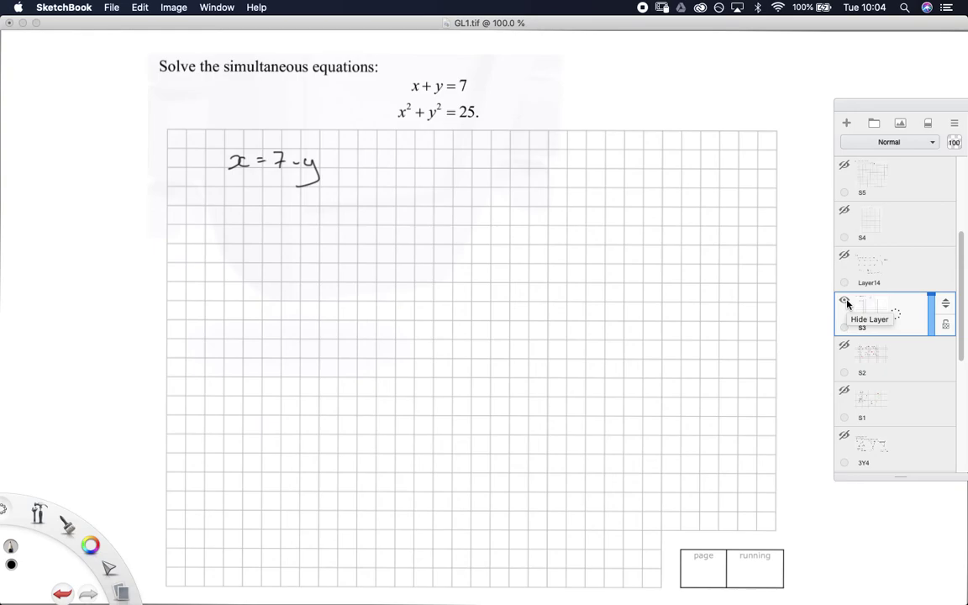
{"action": "key", "text": "ctrl+Up"}
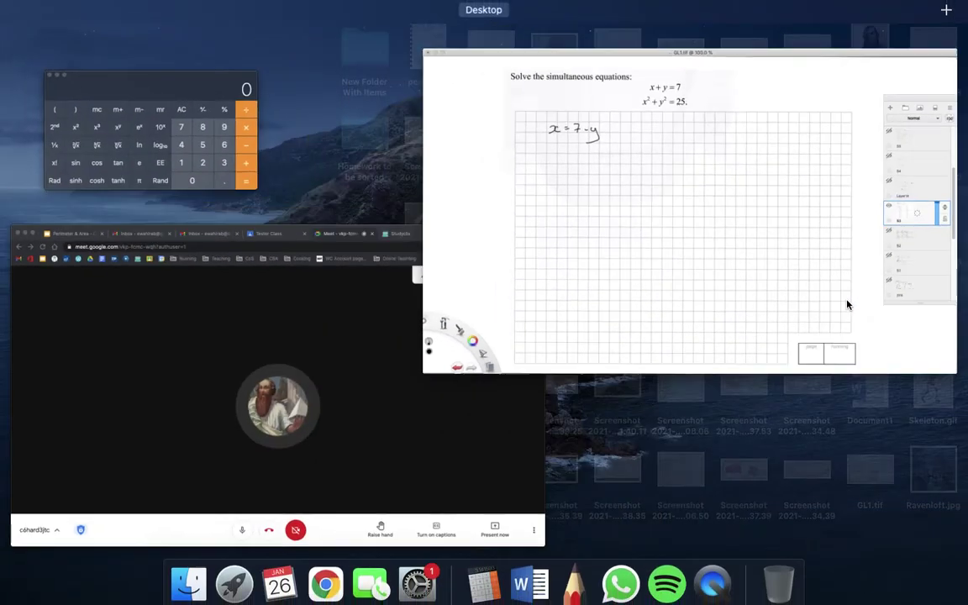
{"action": "left_click", "coordinate": [415, 363]}
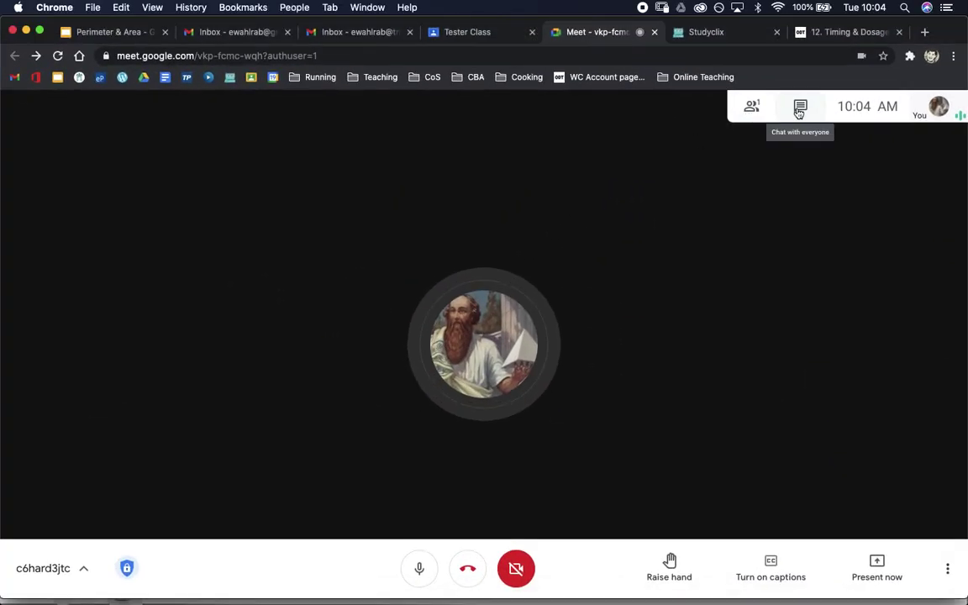
Open the call chat, check the SketchBook worksheet, then bring the Meet call back to the front
{"action": "left_click", "coordinate": [798, 109]}
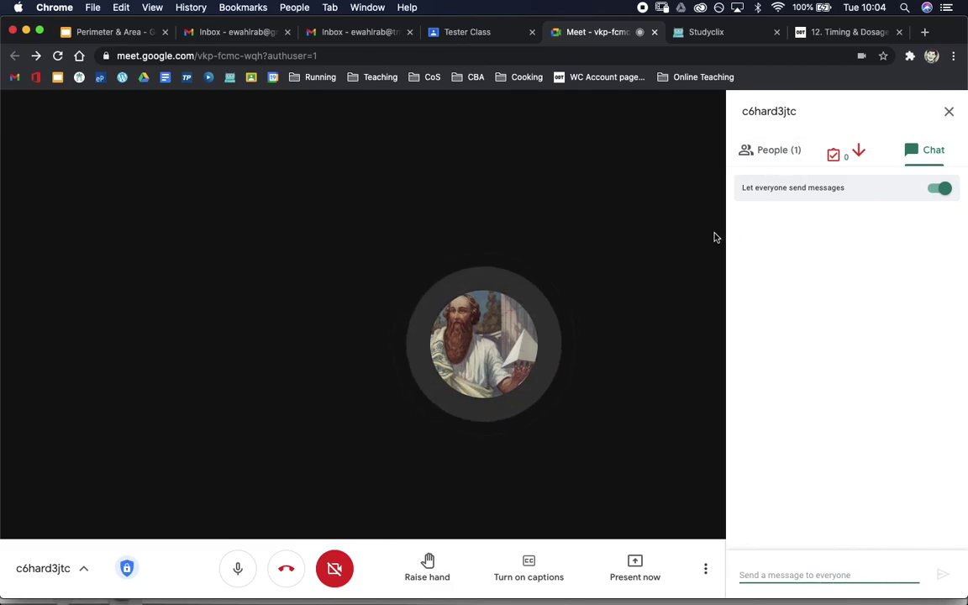
{"action": "key", "text": "ctrl+Up"}
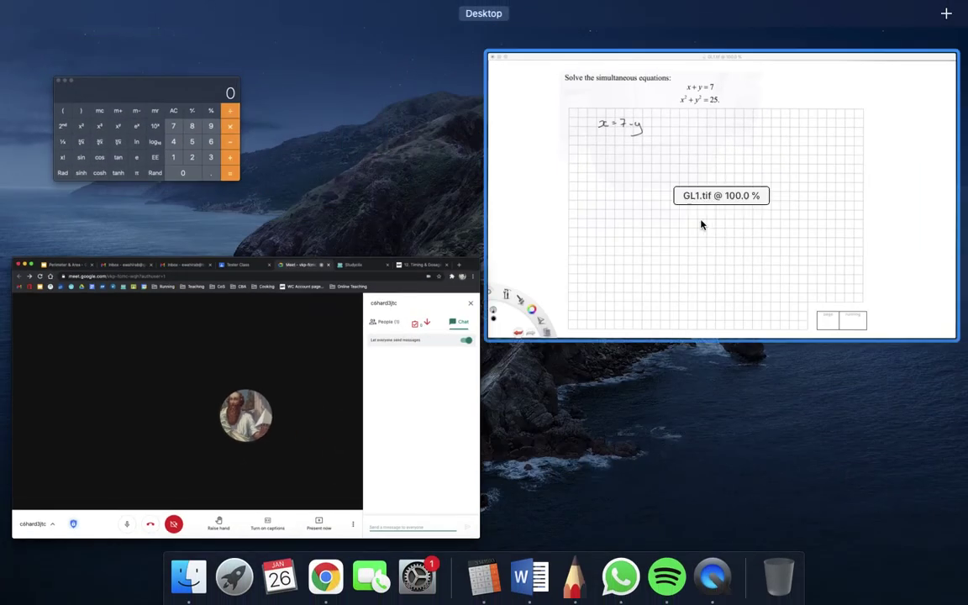
{"action": "left_click", "coordinate": [697, 222]}
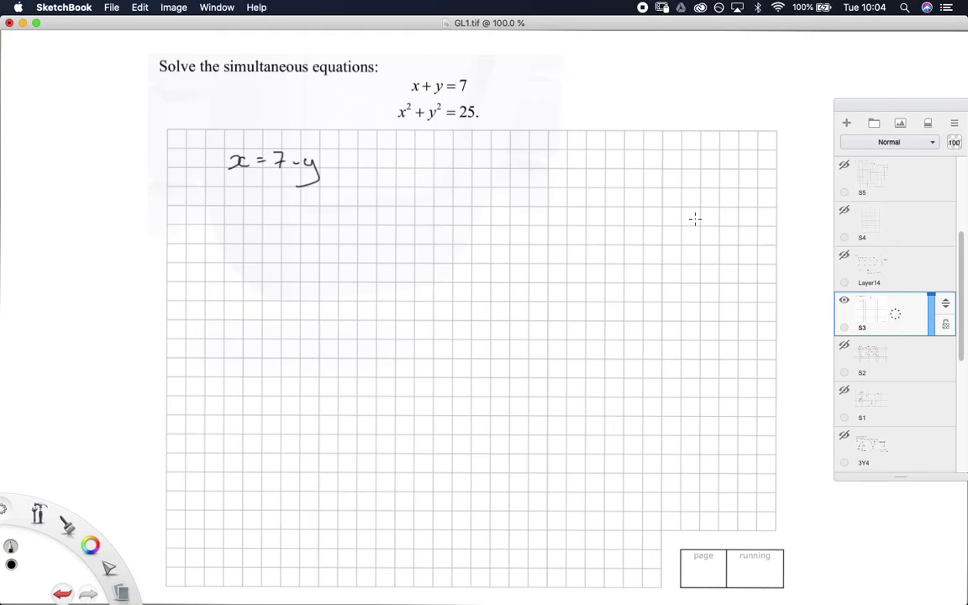
{"action": "key", "text": "ctrl+Up"}
{"action": "left_click", "coordinate": [259, 363]}
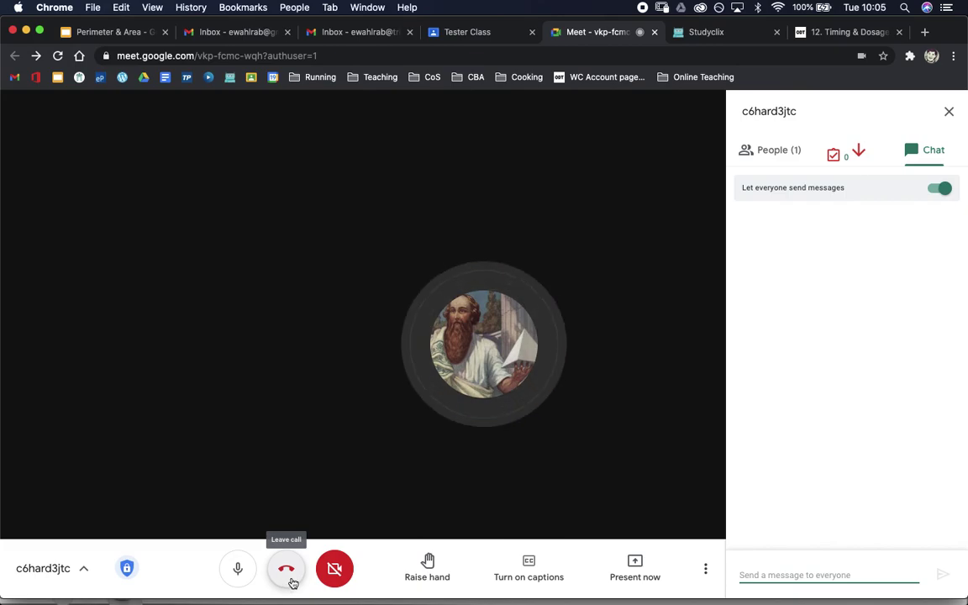
{"action": "left_click", "coordinate": [292, 582]}
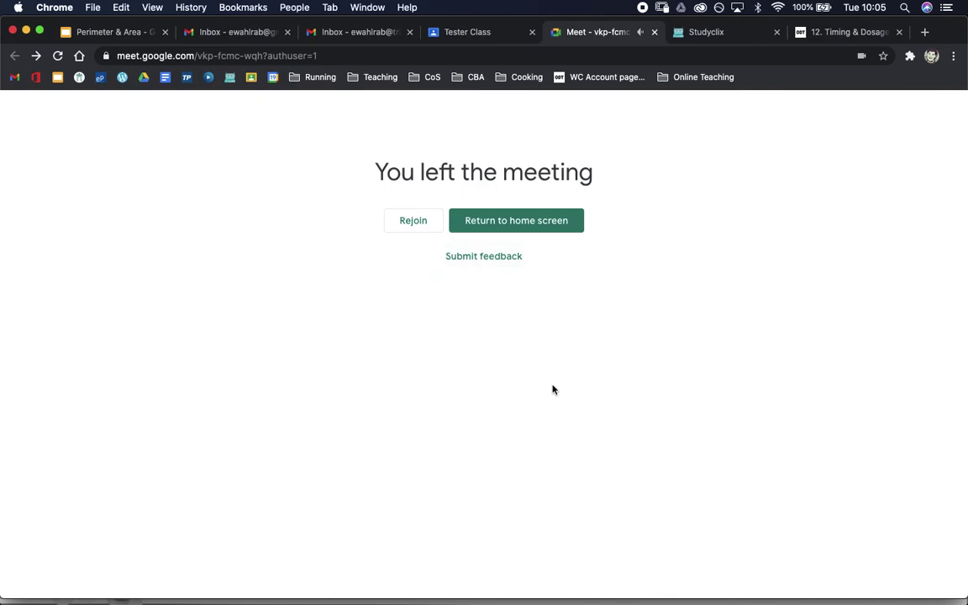
{"action": "left_click", "coordinate": [538, 228]}
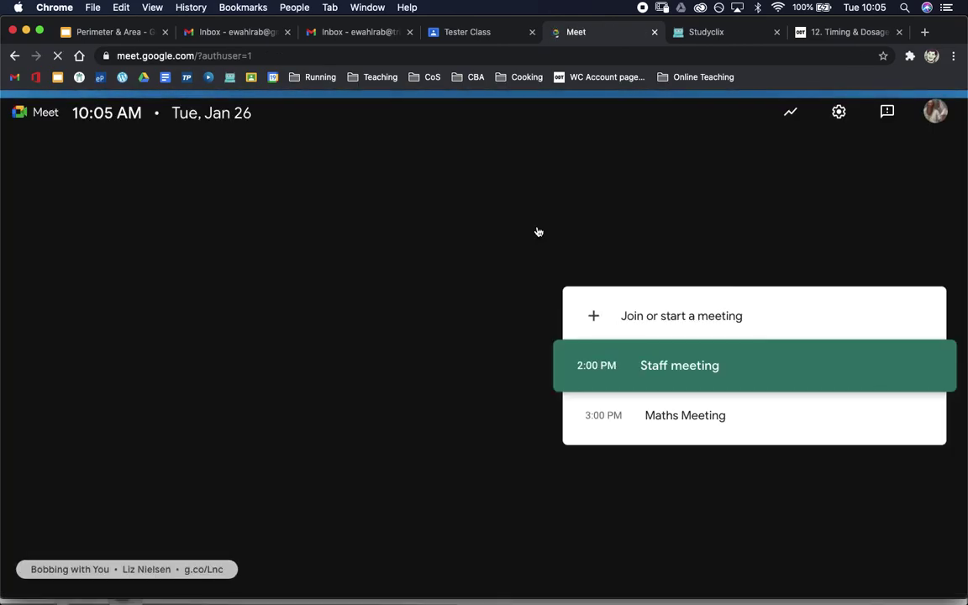